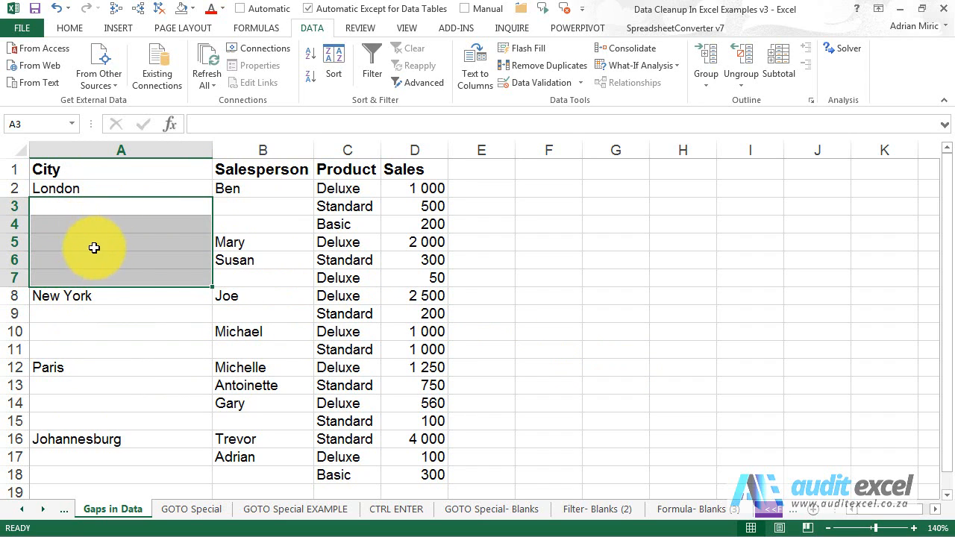
- Try filling London and New York down the blank City cells beneath each, and undo both fills
left_click(103, 189)
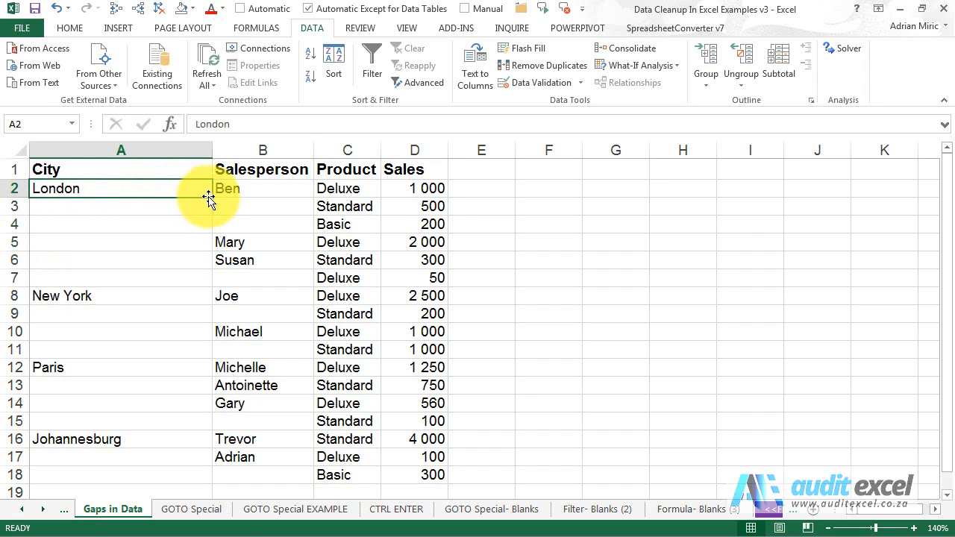
mouse_move(213, 198)
left_mouse_down()
mouse_move(191, 287)
mouse_move(200, 354)
left_mouse_up()
left_click(149, 299)
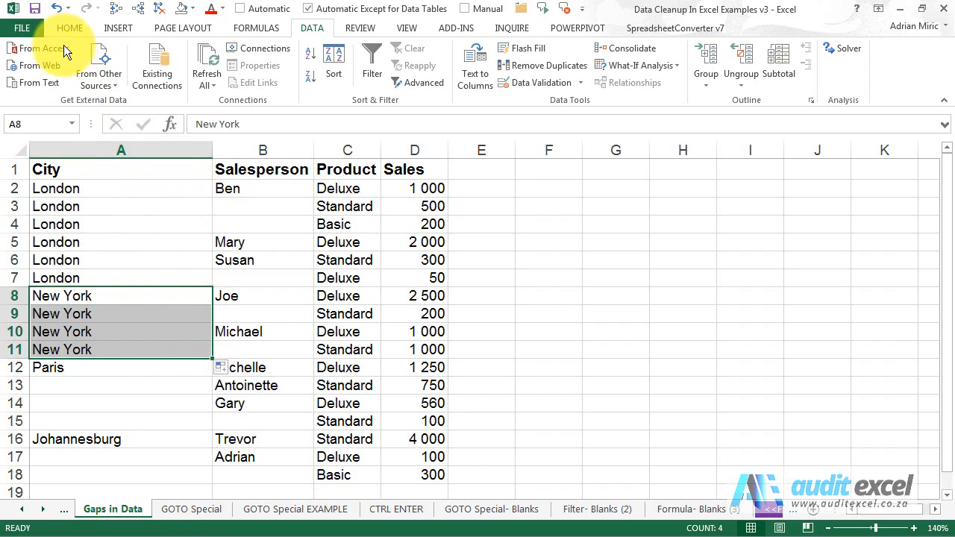
left_click(58, 10)
left_click(58, 10)
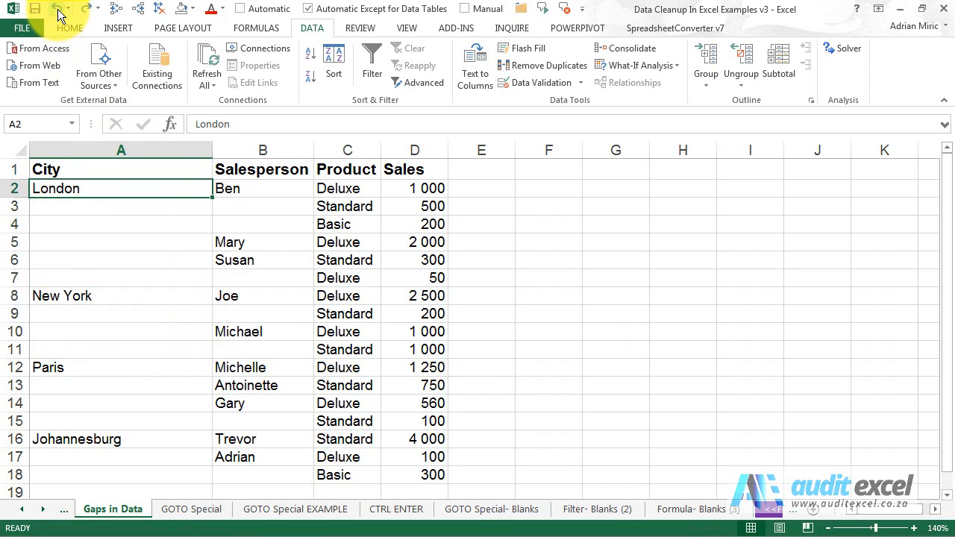
- Open the CTRL ENTER worksheet
left_click(248, 300)
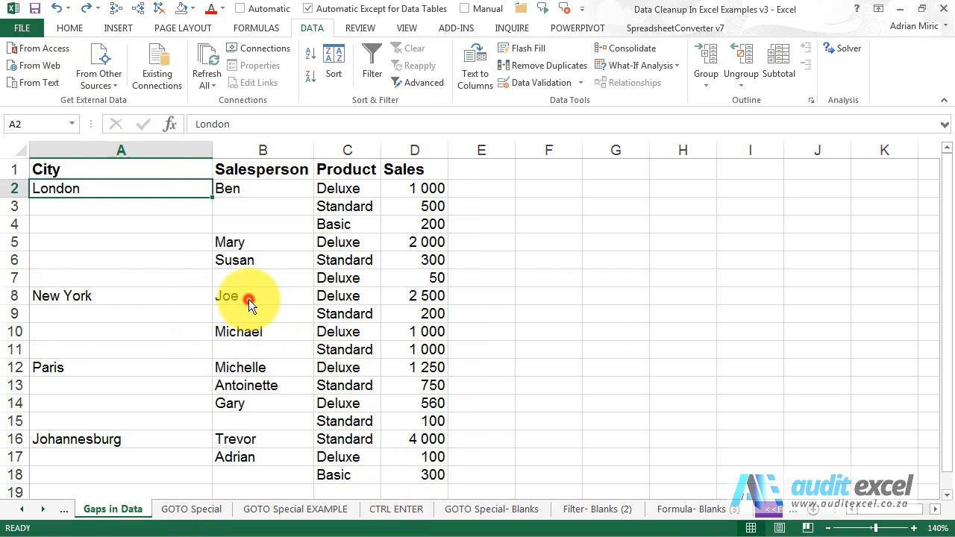
left_click(396, 510)
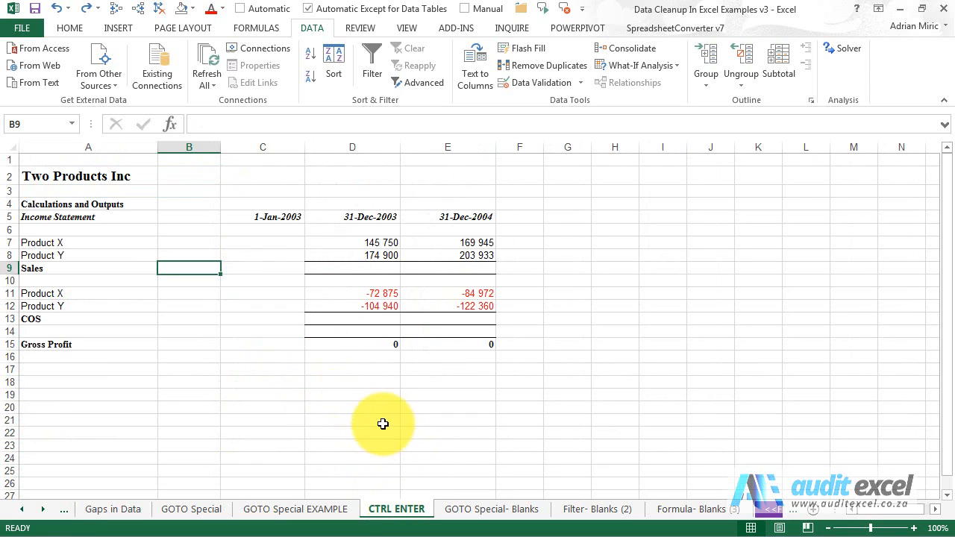
- Enter the formula =D7+D8 in D9 to total the 31-Dec-2003 sales
left_click(369, 265)
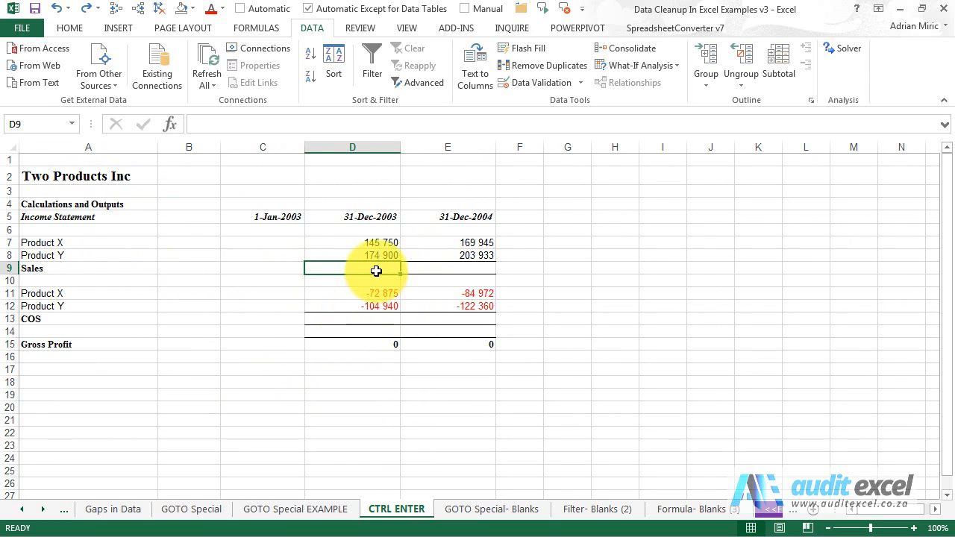
type("=")
key("Up")
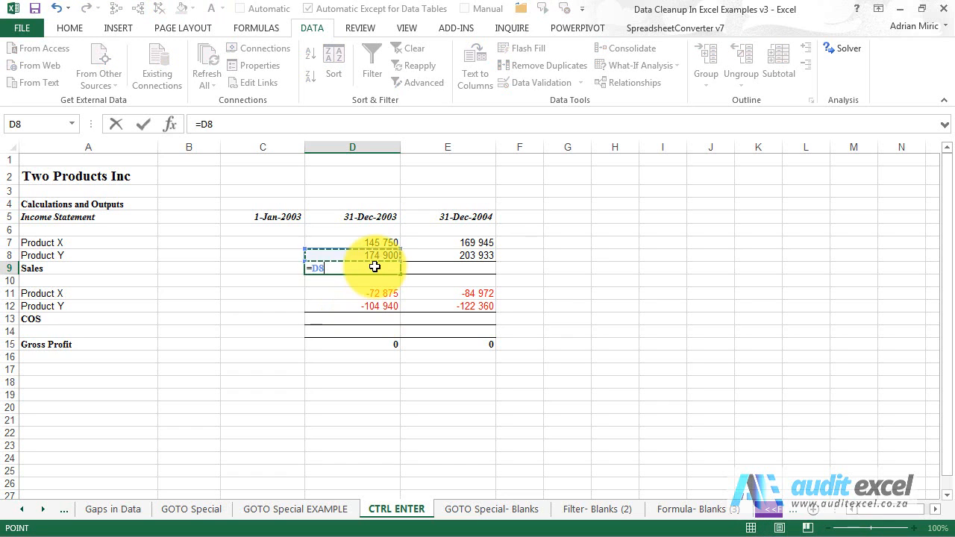
key("Up")
type("+")
key("Up")
key("Return")
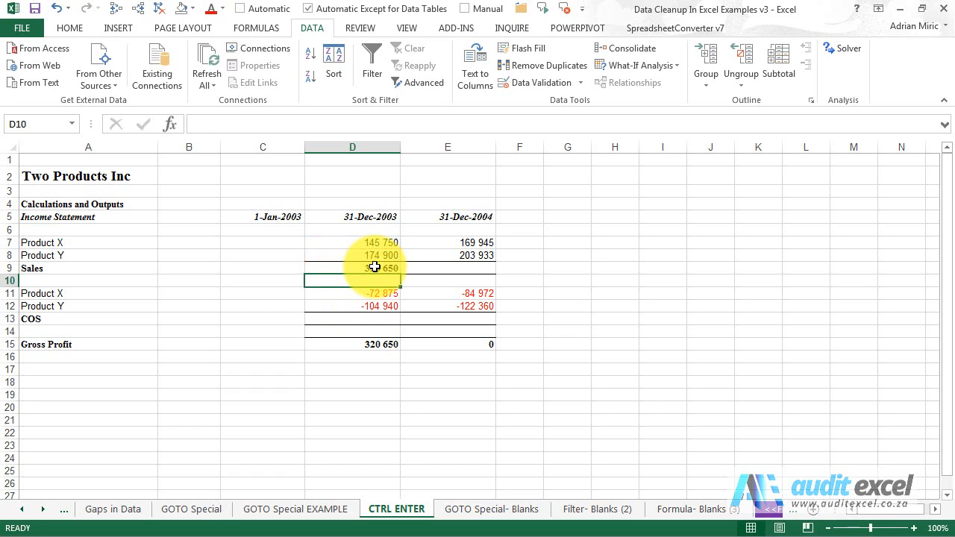
- Copy the D9 Sales total formula into E9 and into the COS cells D13 and E13
left_click(371, 266)
key("ctrl+c")
left_click(424, 264)
key("ctrl+v")
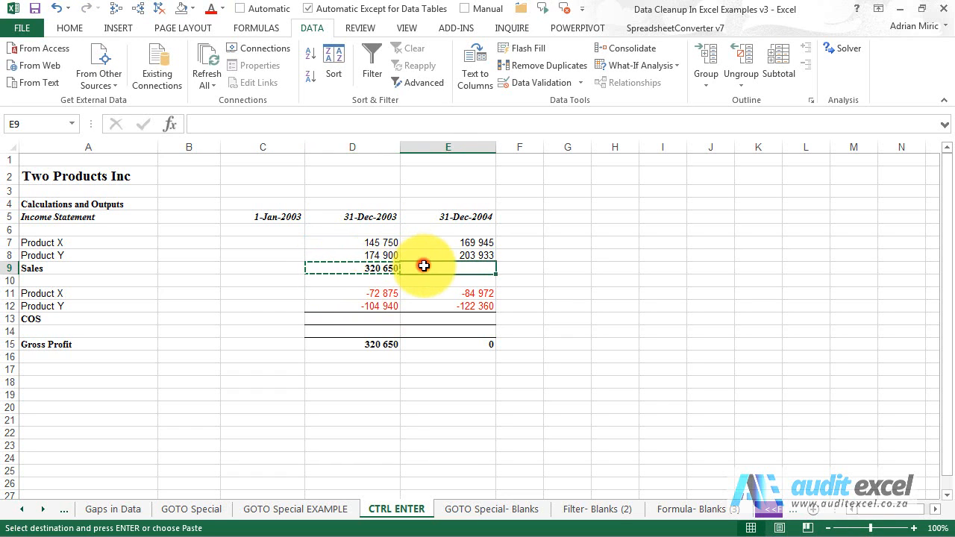
left_click(391, 317)
key("ctrl+v")
left_click(432, 321)
key("ctrl+v")
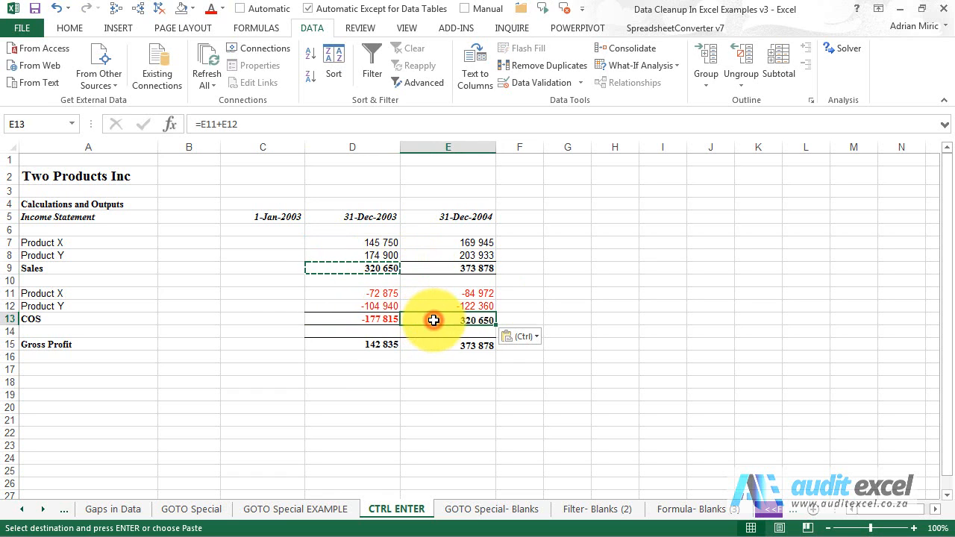
- Undo the pasted Sales and COS totals and the original formula in D9
left_click(56, 9)
left_click(56, 9)
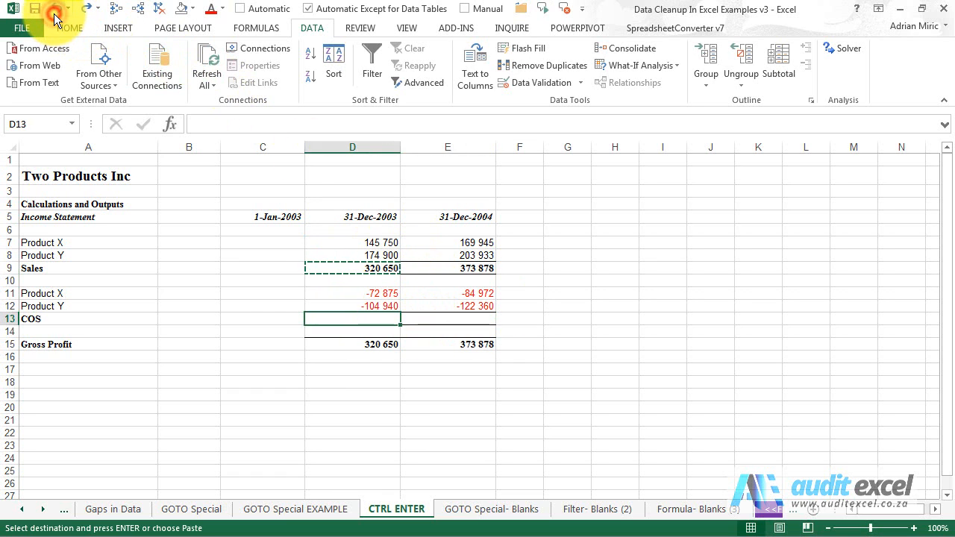
left_click(56, 9)
left_click(56, 9)
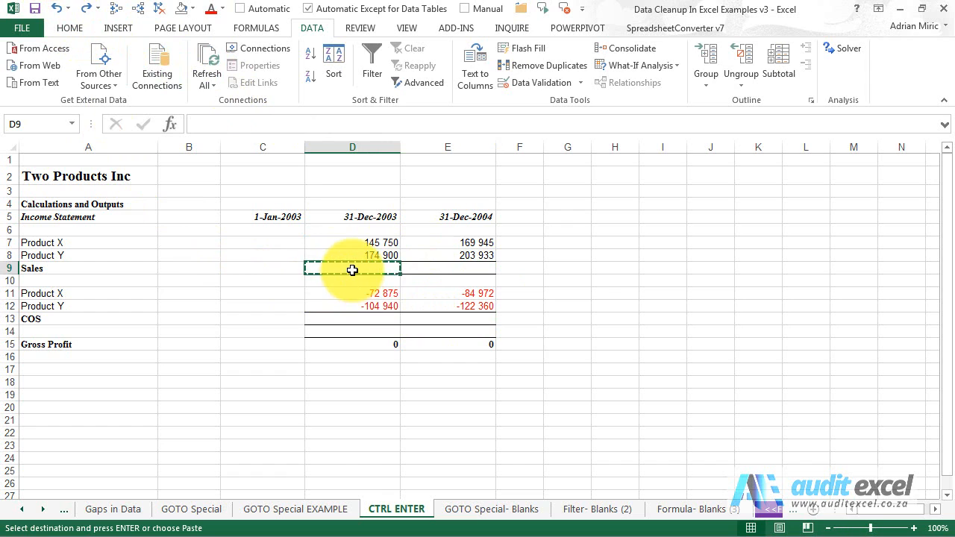
- Enter the sum of the two product rows above, =D11+D12, into D9:E9 and D13:E13 simultaneously
left_click_drag(351, 270, 413, 267)
key("Escape")
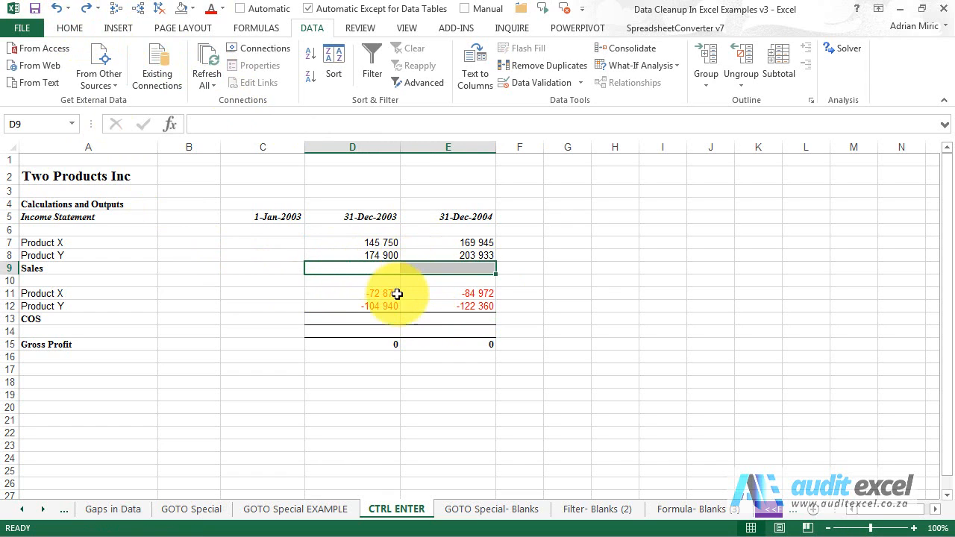
left_click_drag(373, 318, 408, 319)
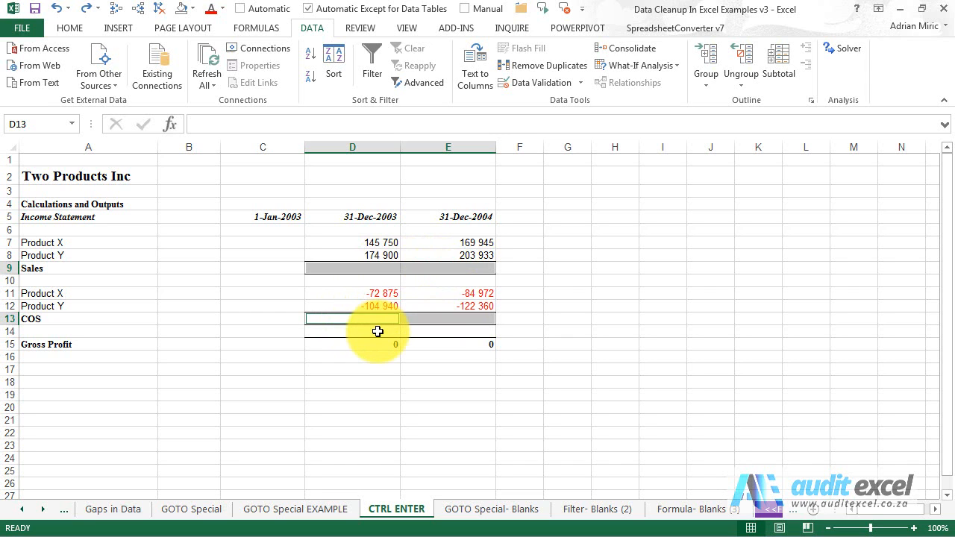
type("=")
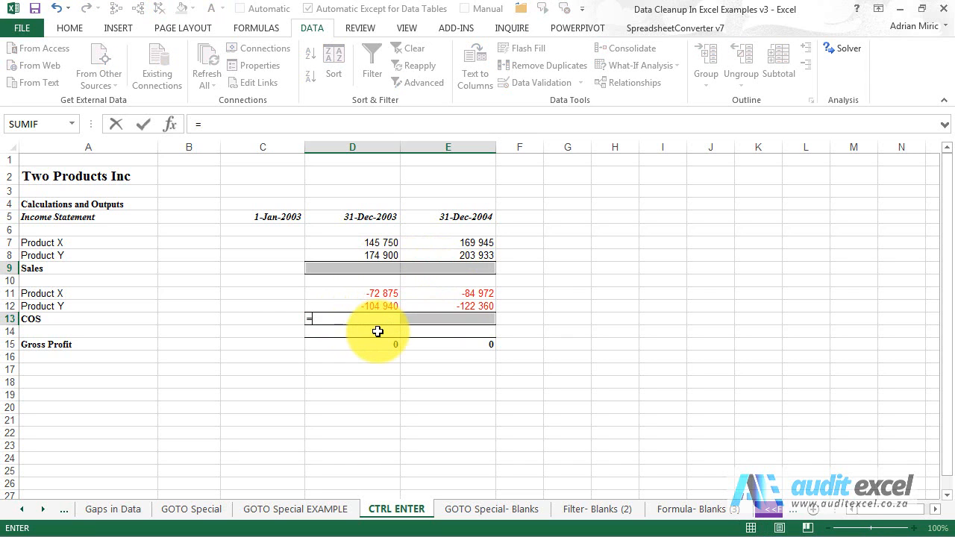
left_click(371, 293)
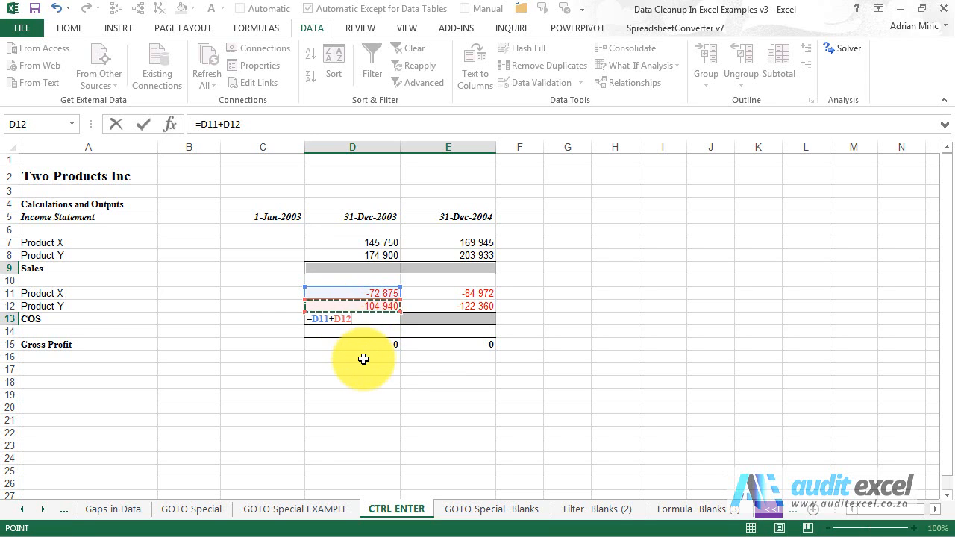
key("ctrl+Return")
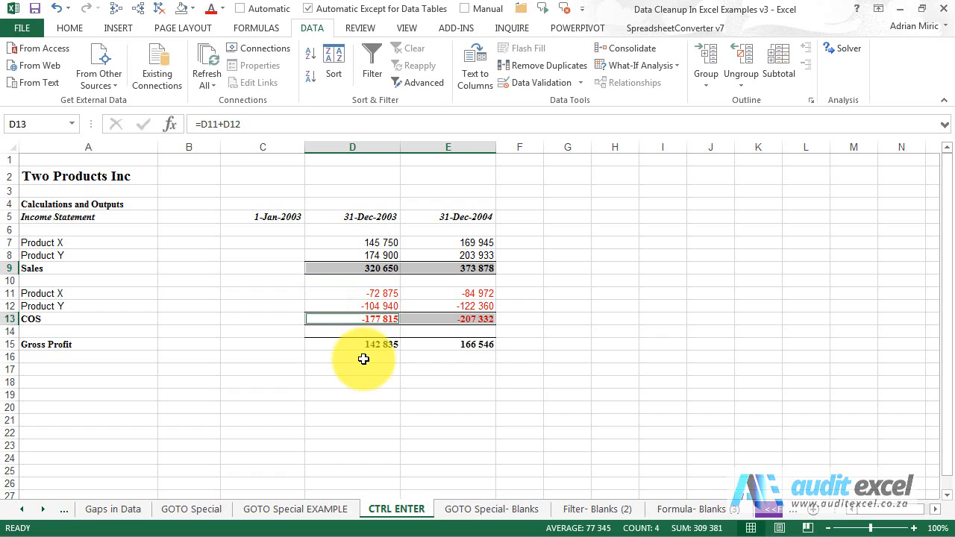
- Check the formulas in the COS and Sales total cells, trace the precedents of D9, and remove the arrows
left_click(375, 318)
left_click(433, 319)
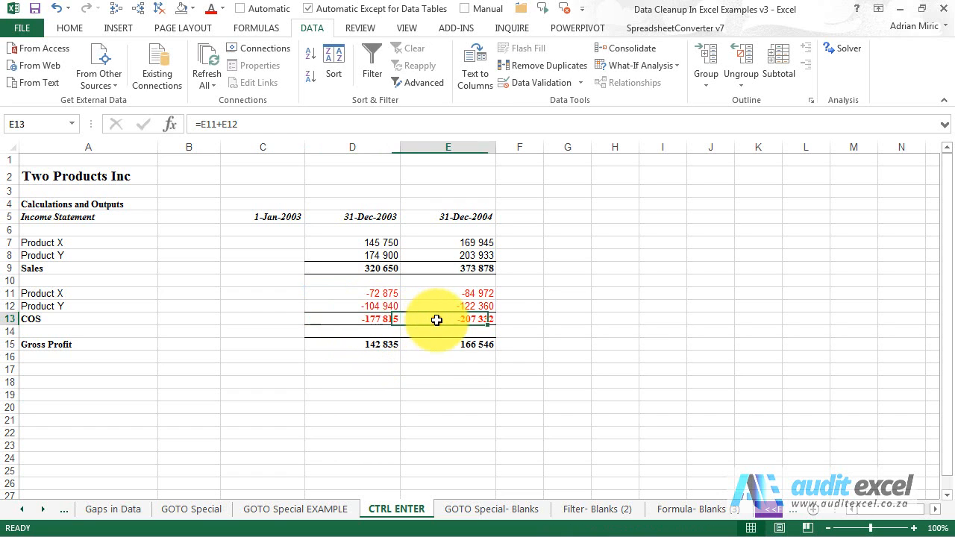
left_click(373, 266)
left_click(437, 268)
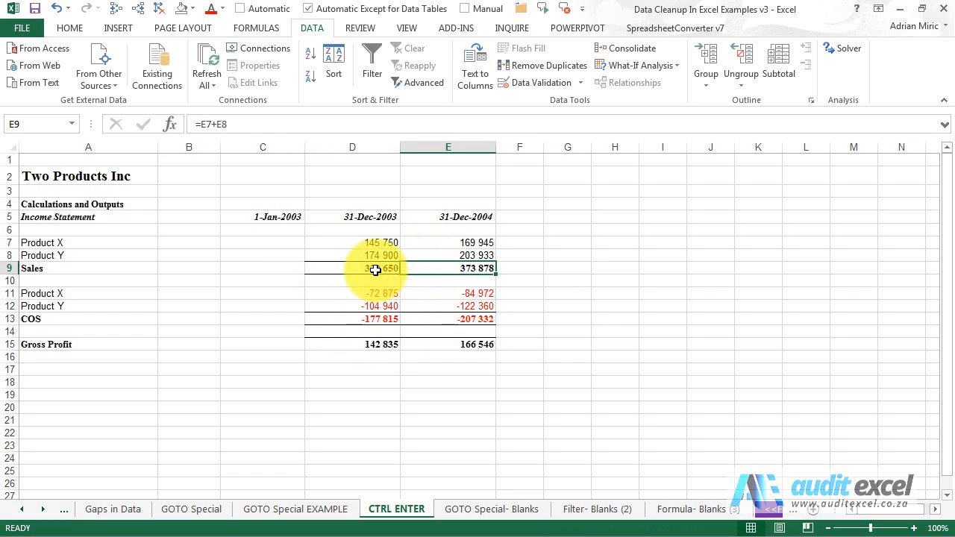
left_click(375, 270)
left_click(116, 8)
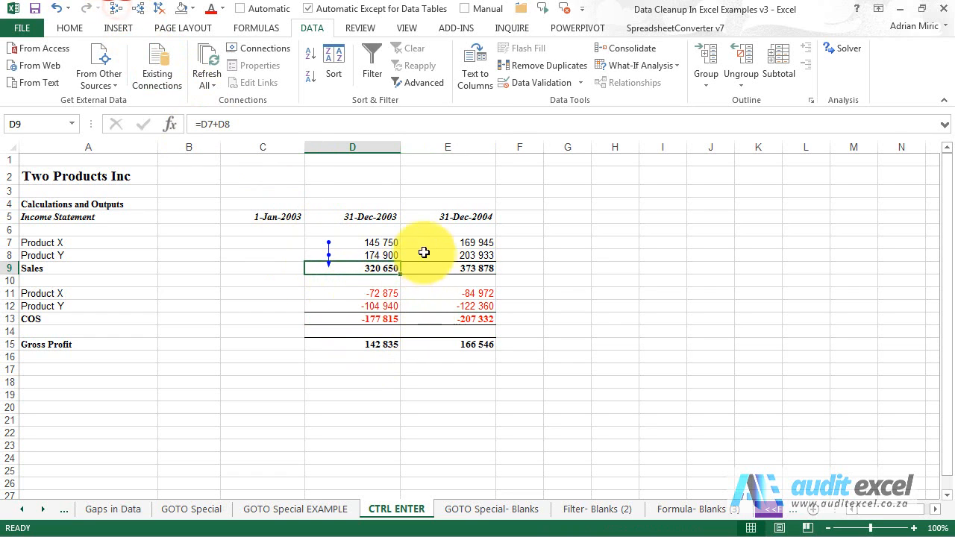
left_click(159, 15)
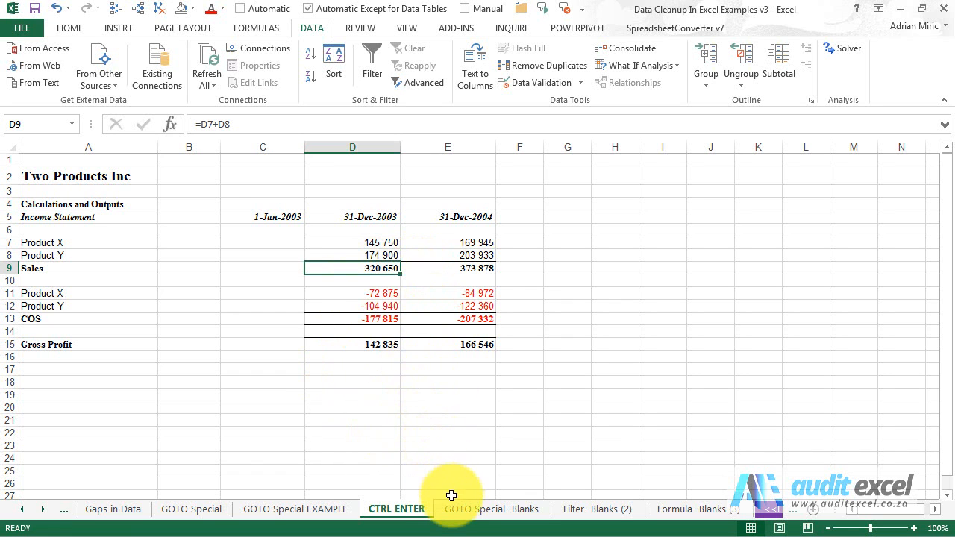
- Open the GOTO Special- Blanks worksheet
left_click(477, 515)
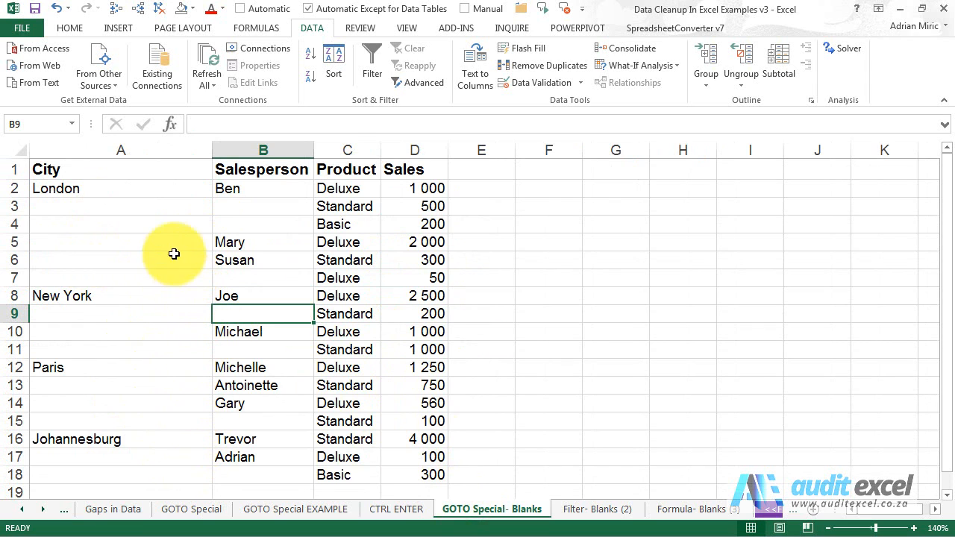
- Multi-select the blank City and Salesperson cells and fill them all with a reference to the cell above, entering =B17 in B18
left_click_drag(153, 209, 171, 270)
left_click(245, 273, "ctrl")
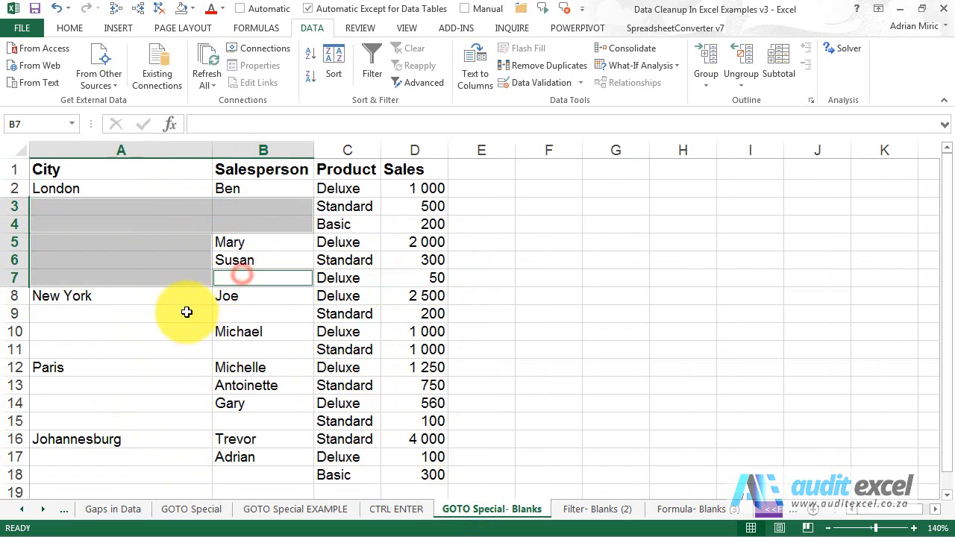
left_click_drag(188, 313, 198, 348)
left_click(221, 349, "ctrl")
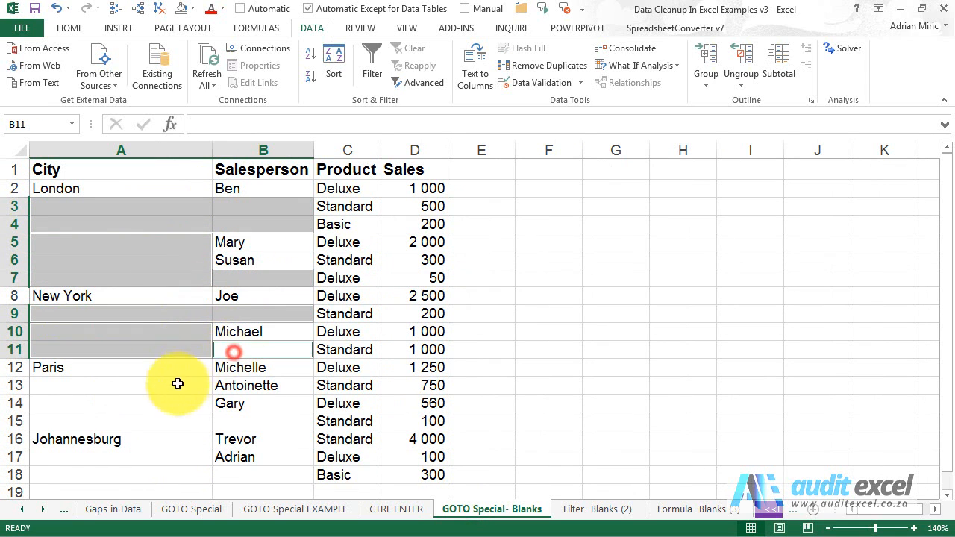
left_click(169, 385, "ctrl")
left_click_drag(169, 402, 179, 421)
left_click(229, 420, "ctrl")
left_click_drag(170, 457, 171, 478)
left_click(284, 475, "ctrl")
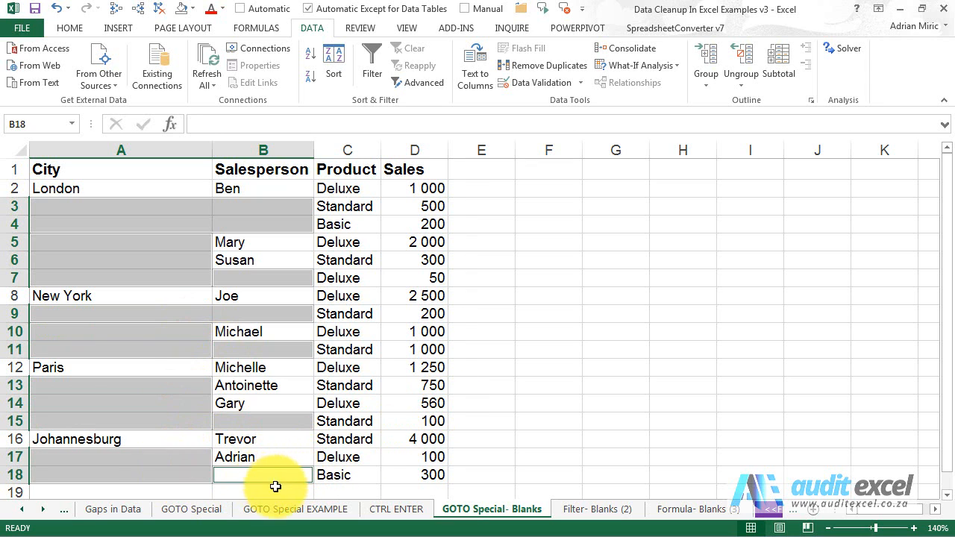
type("=")
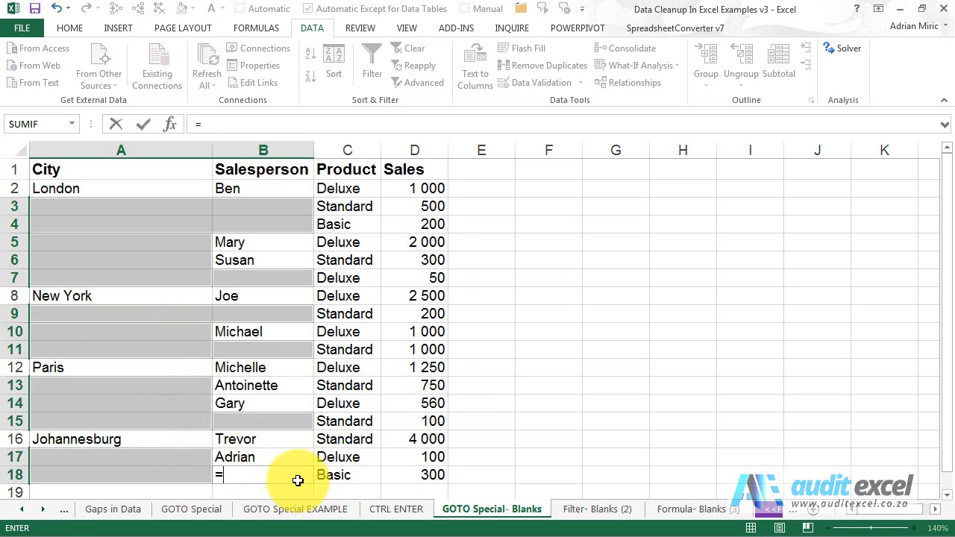
left_click(255, 461)
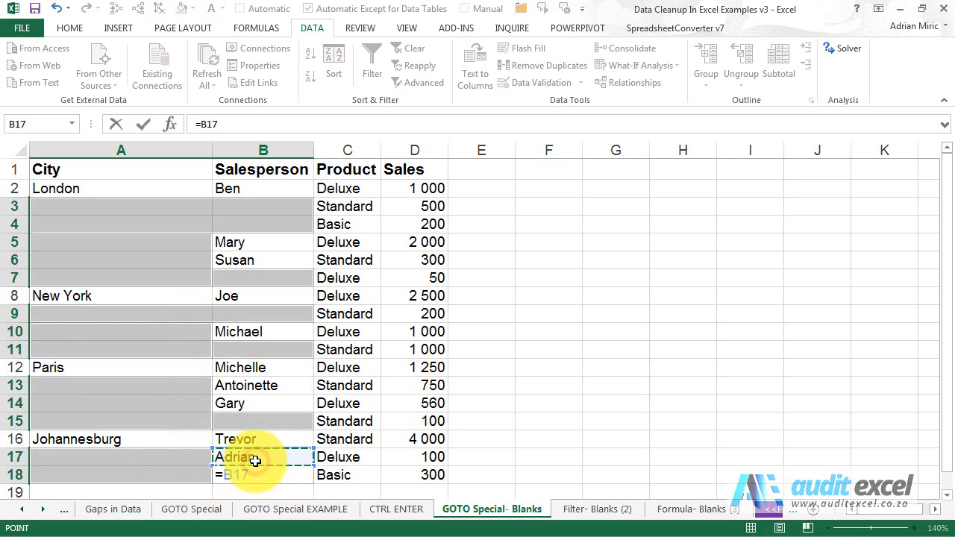
key("ctrl+Return")
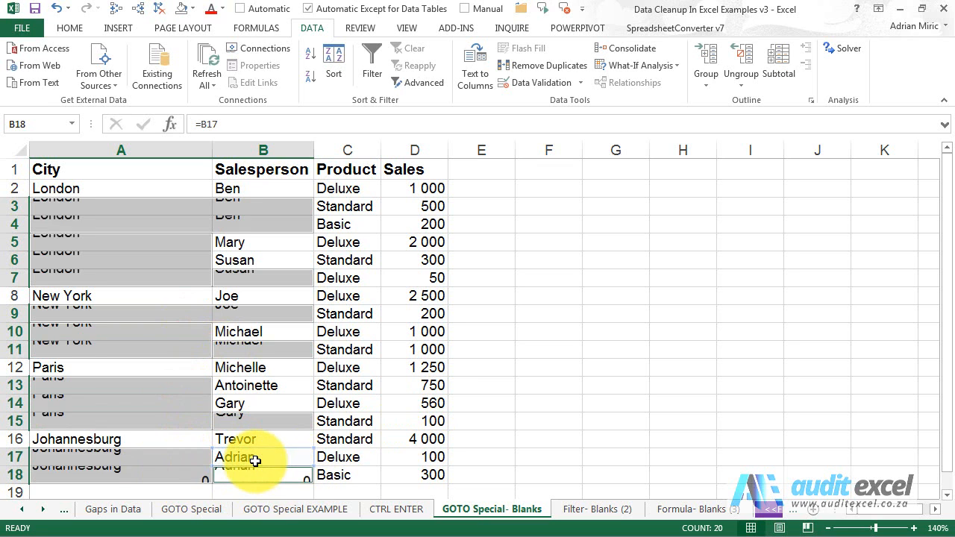
scroll(197, 288, "down", 1)
scroll(197, 289, "up", 1)
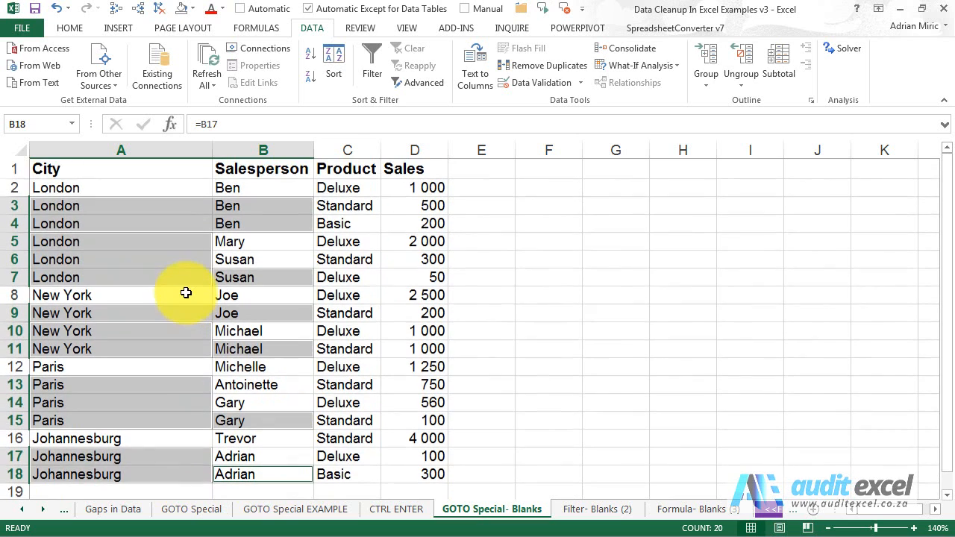
- Undo the formula fill in the blank City and Salesperson cells
left_click(60, 8)
left_click(167, 205)
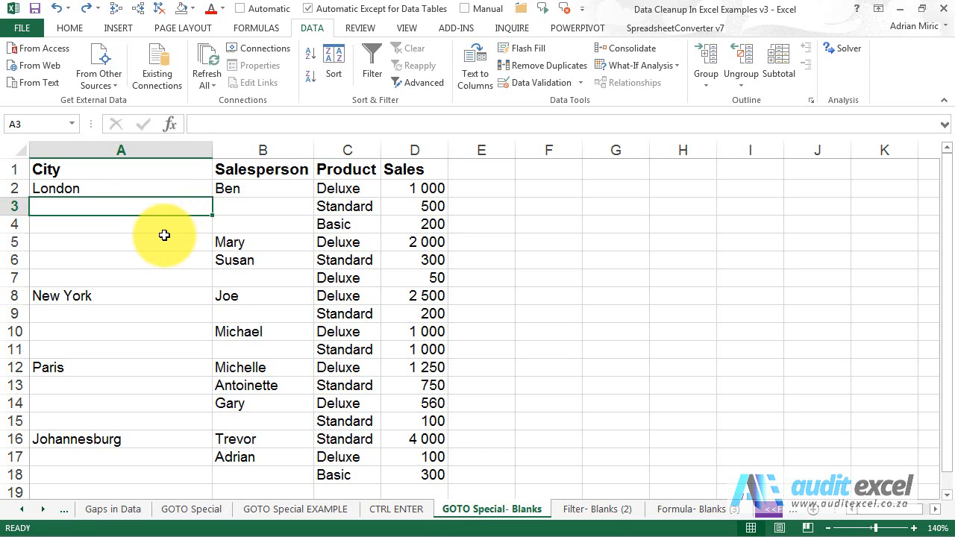
- Select all blank cells within the table range A1:D18 using Go To Special with the Blanks option
left_click(153, 171)
left_click_drag(153, 171, 408, 478)
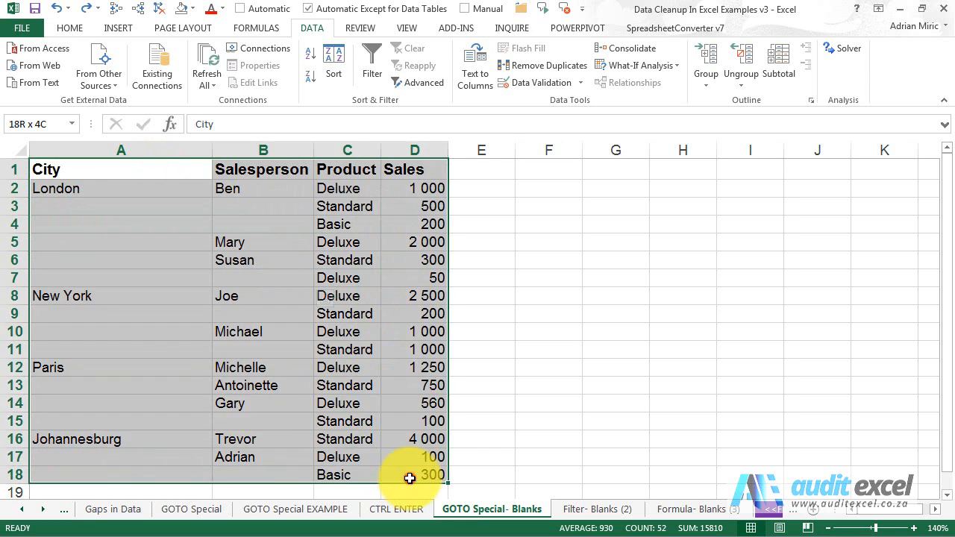
left_click(68, 31)
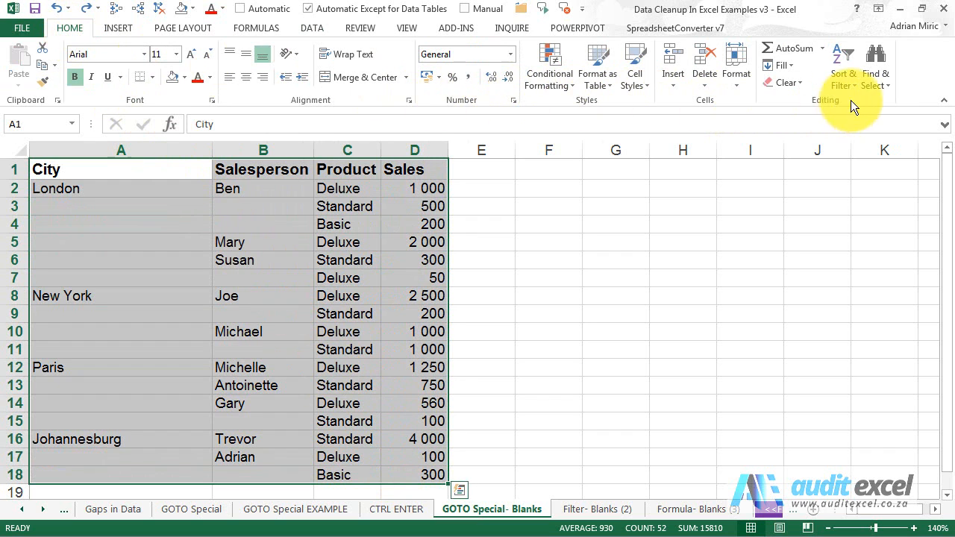
left_click(875, 85)
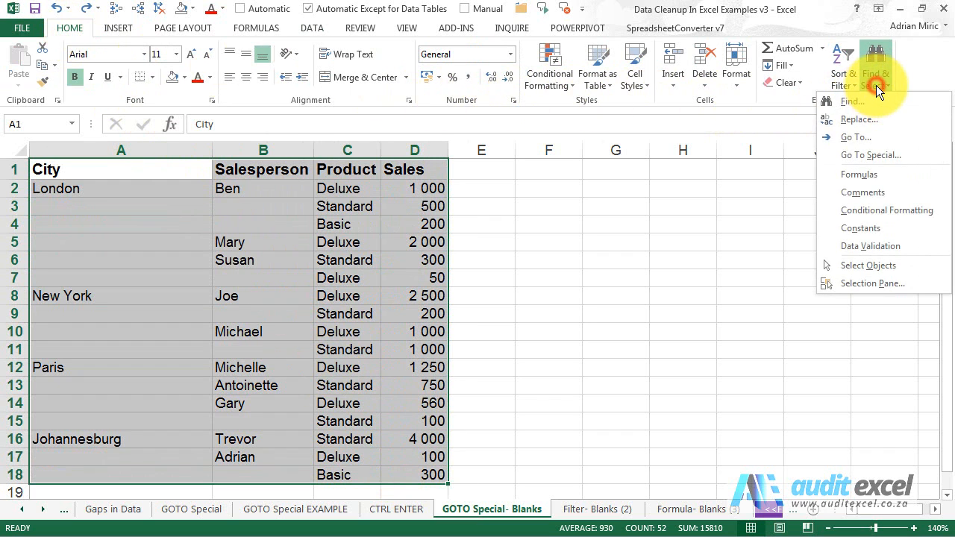
left_click(868, 154)
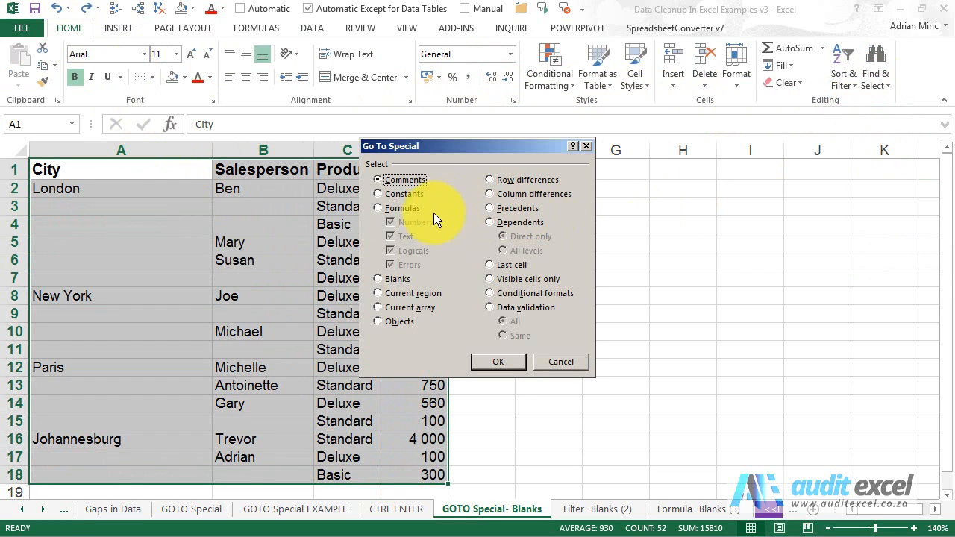
left_click(396, 279)
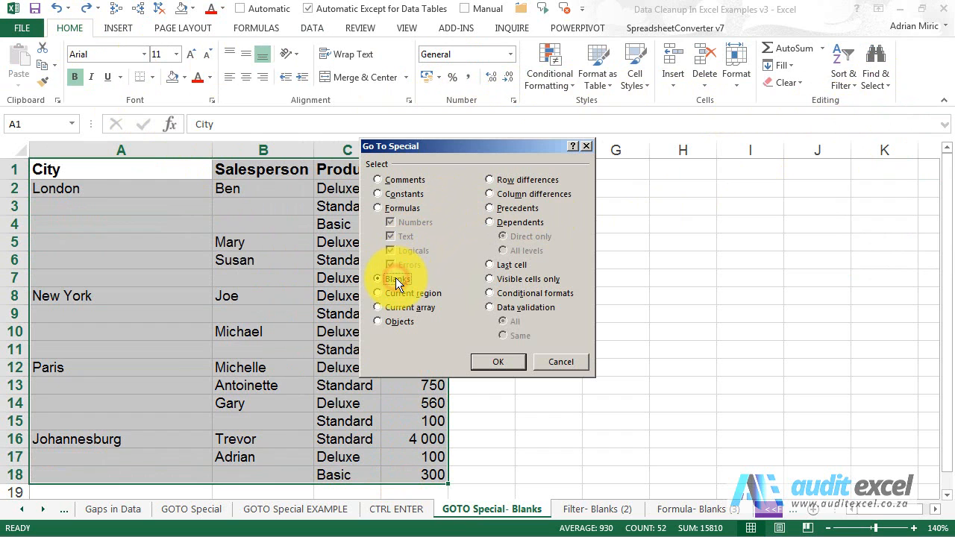
left_click_drag(432, 148, 522, 145)
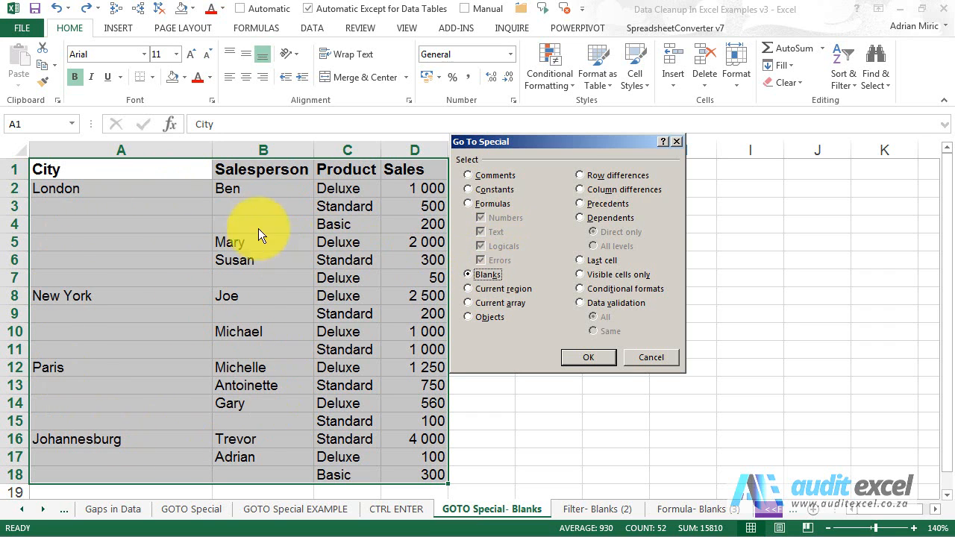
left_click(579, 359)
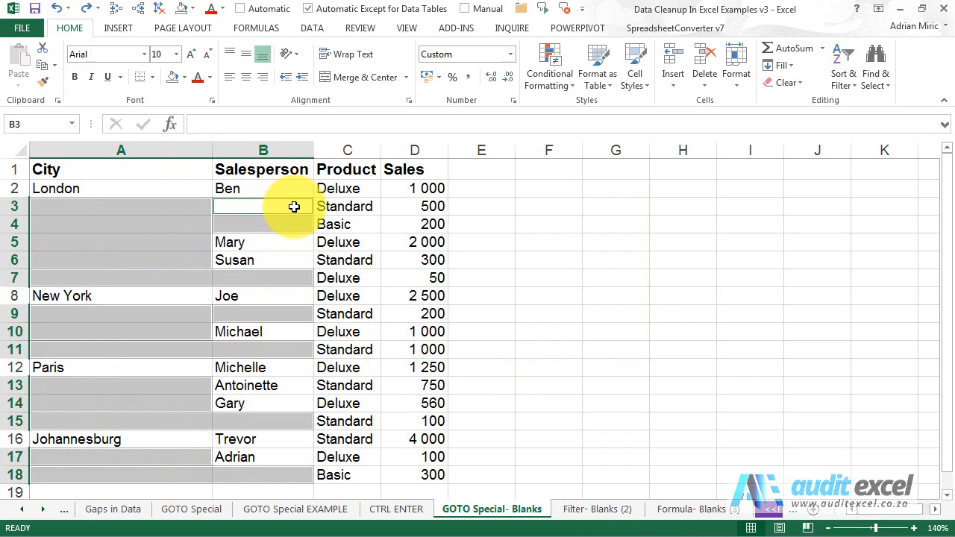
- Fill all selected blanks with a relative reference to the cell above, entering =B2 in B3, and check City cells A2 and A3
type("=")
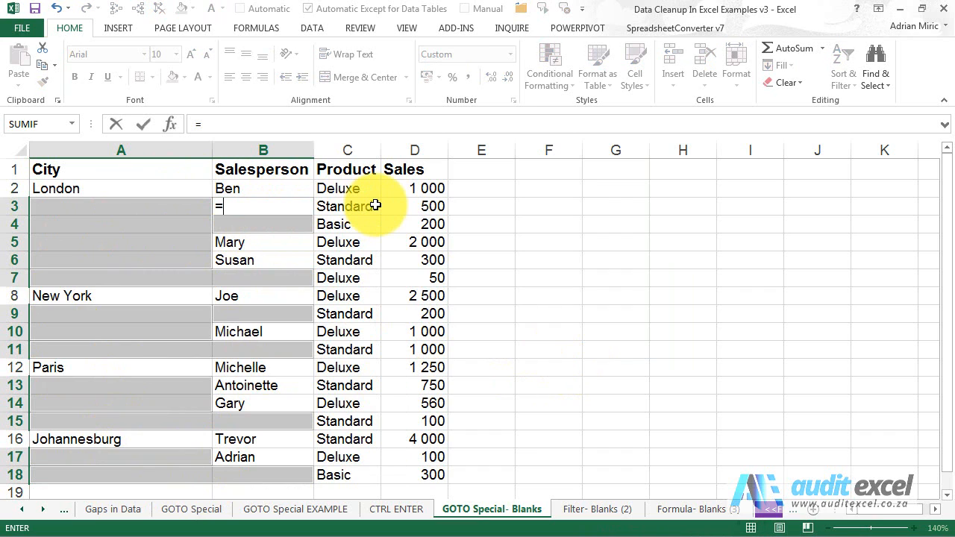
left_click(265, 188)
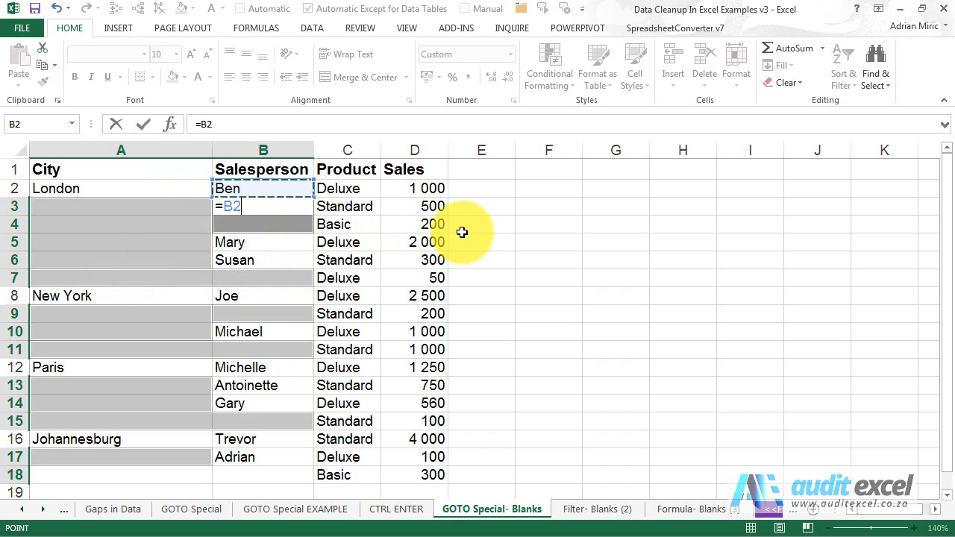
key("ctrl+Return")
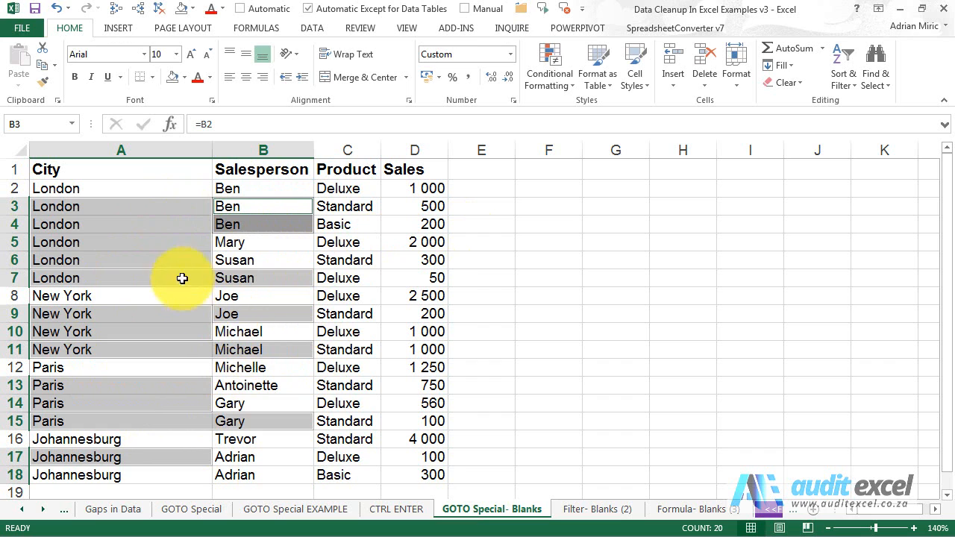
left_click(111, 190)
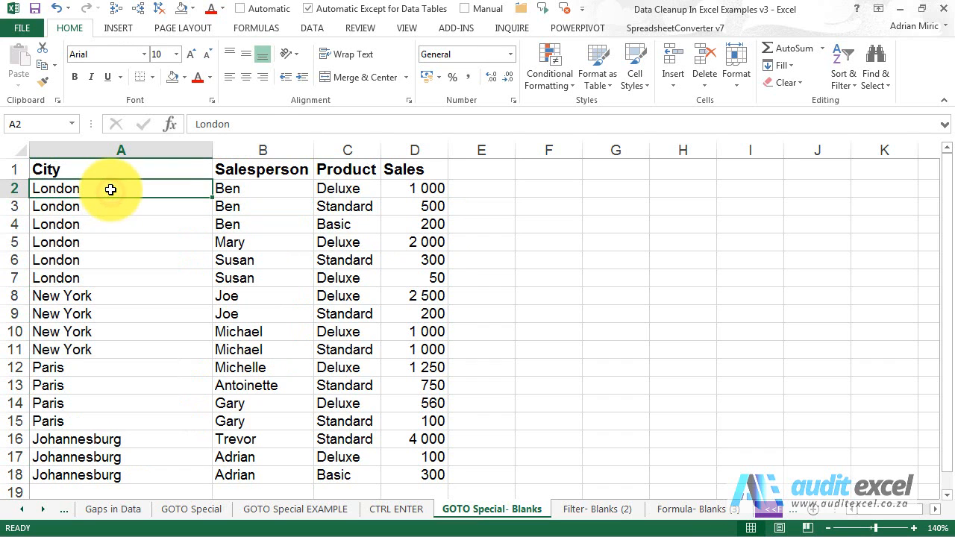
left_click(140, 207)
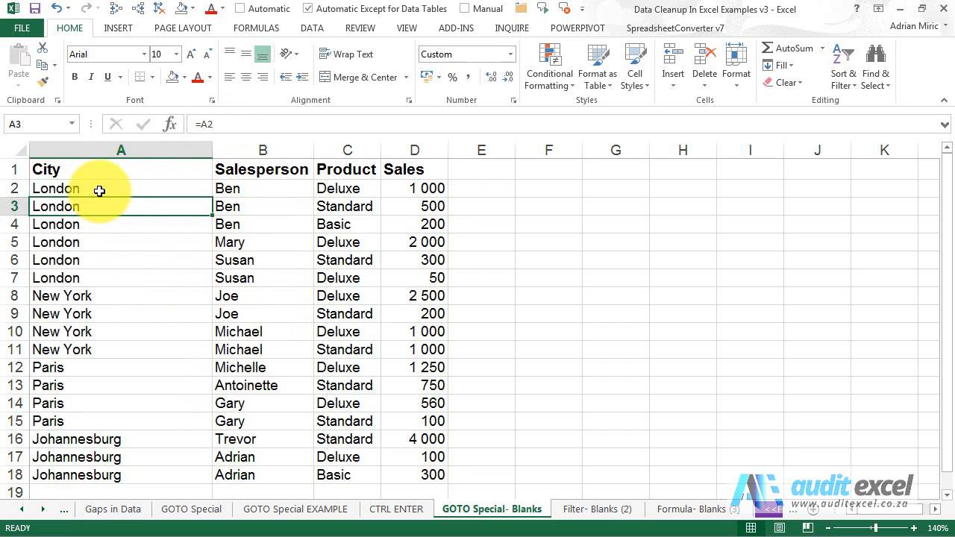
- Copy the data range A2:D18, paste it over itself as values, and check a filled City cell
left_click_drag(99, 191, 399, 474)
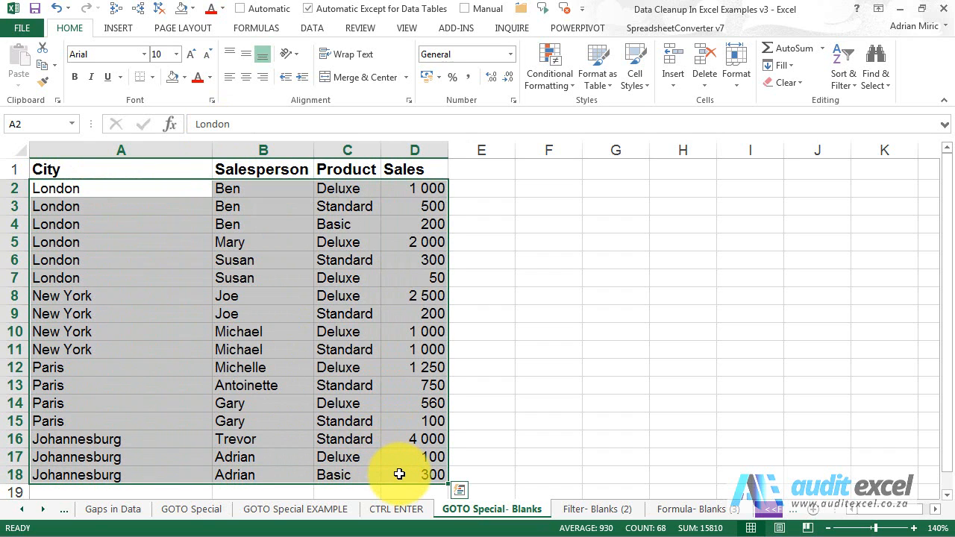
key("ctrl+c")
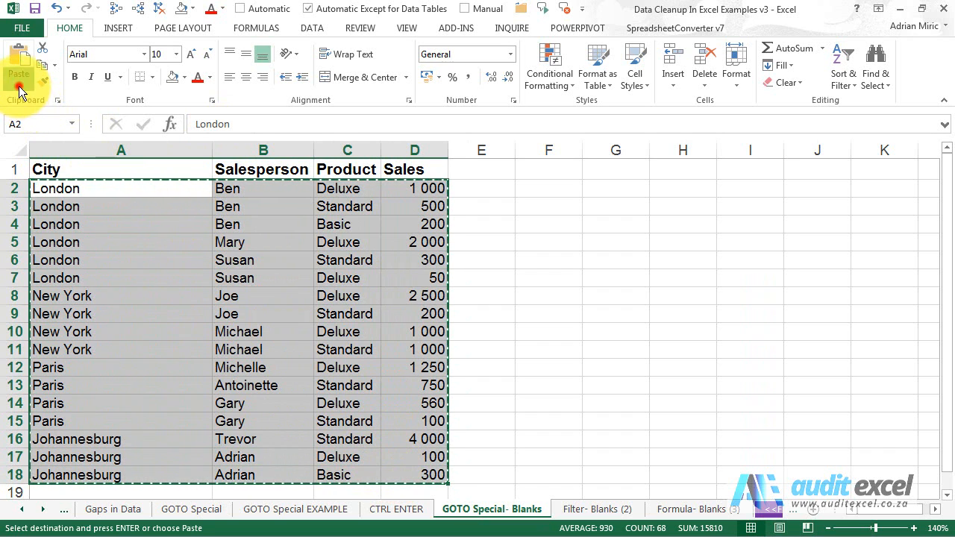
left_click(17, 85)
left_click(16, 185)
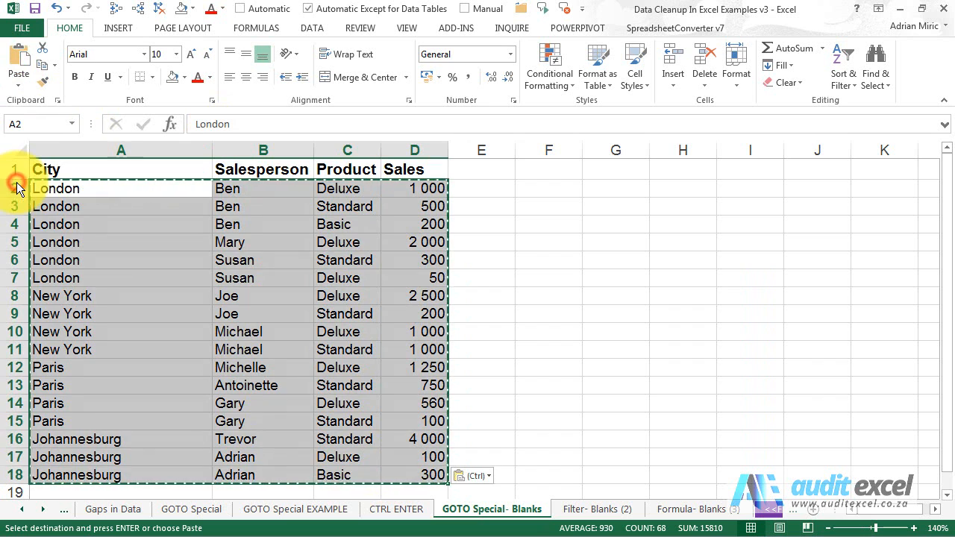
left_click(106, 216)
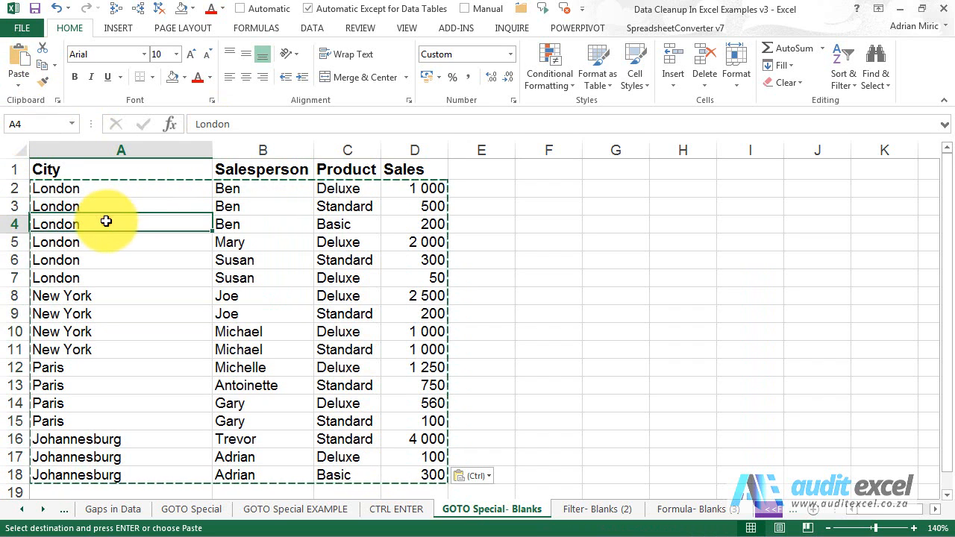